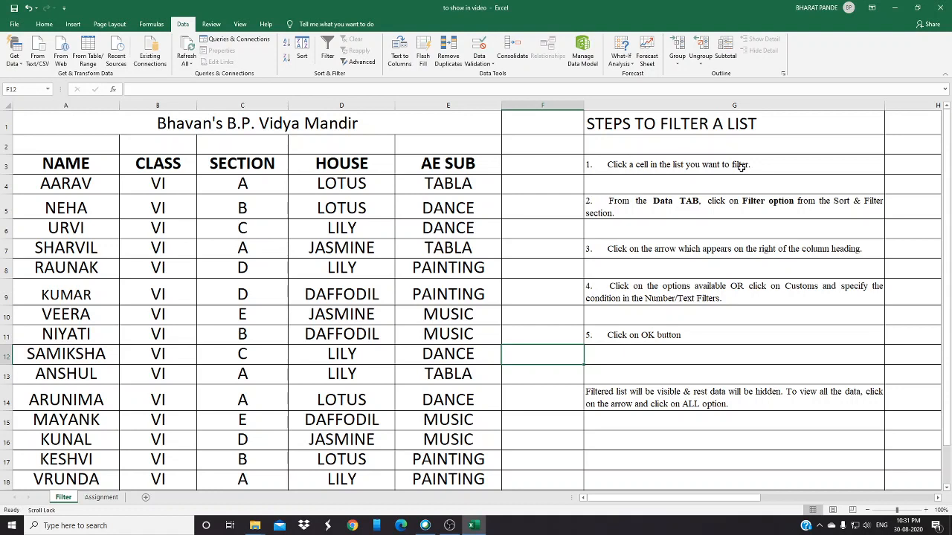
Turn on filtering for the student list and filter the HOUSE column to show only LOTUS.
{"action": "left_click", "coordinate": [349, 168]}
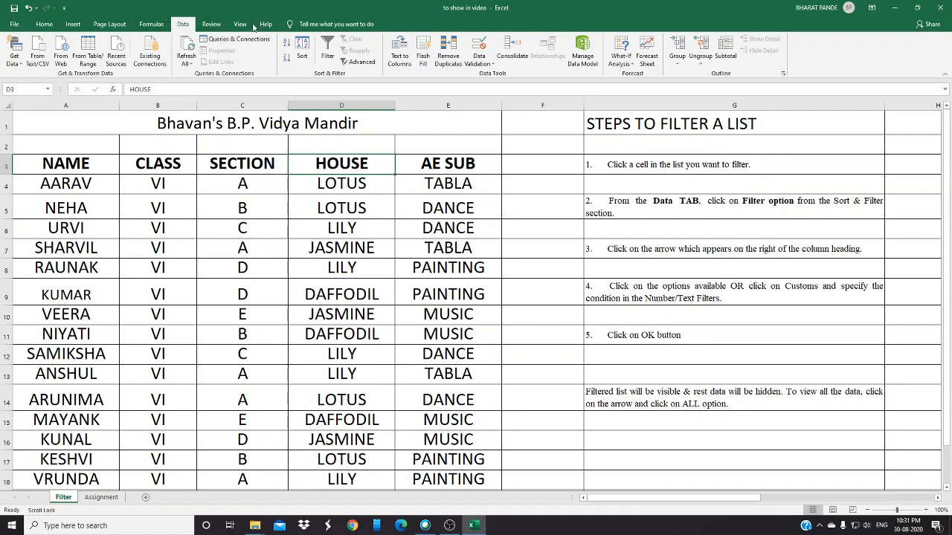
{"action": "left_click", "coordinate": [329, 57]}
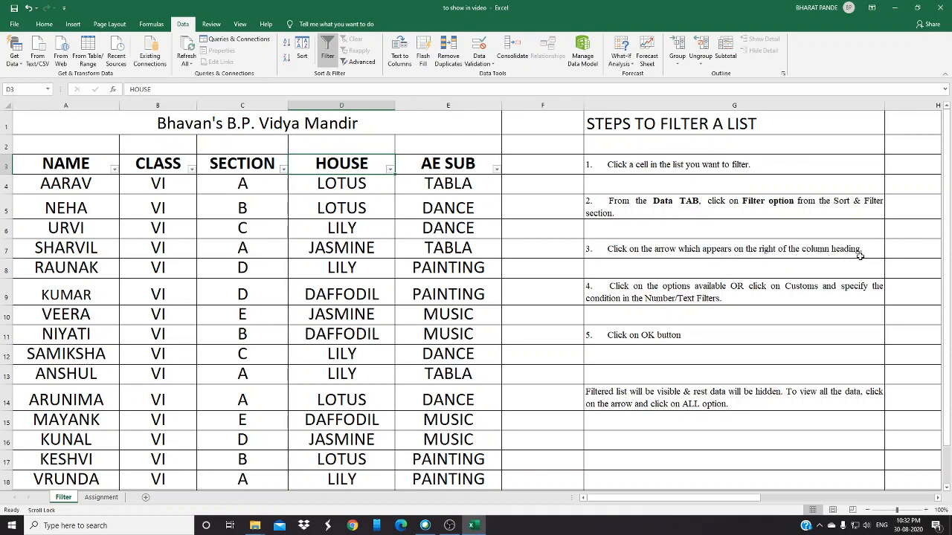
{"action": "left_click", "coordinate": [391, 170]}
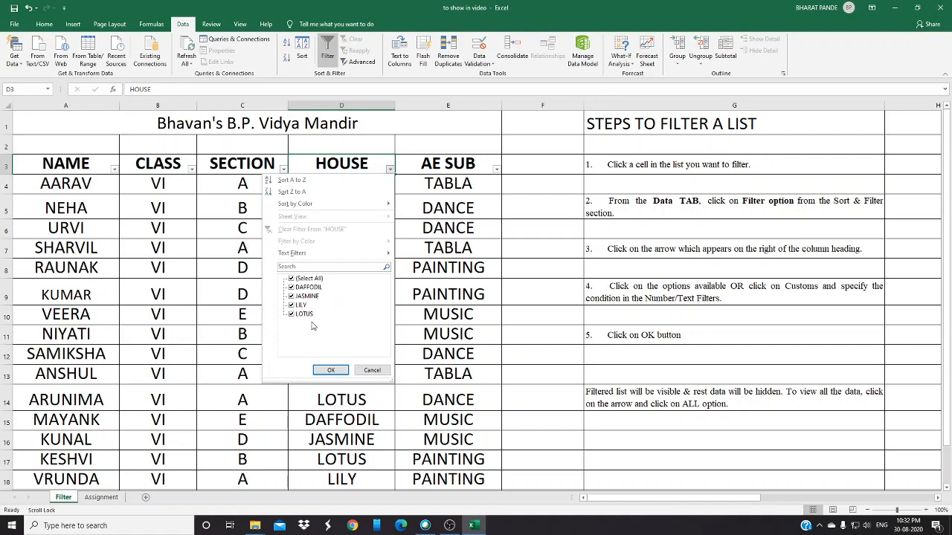
{"action": "left_click", "coordinate": [292, 279]}
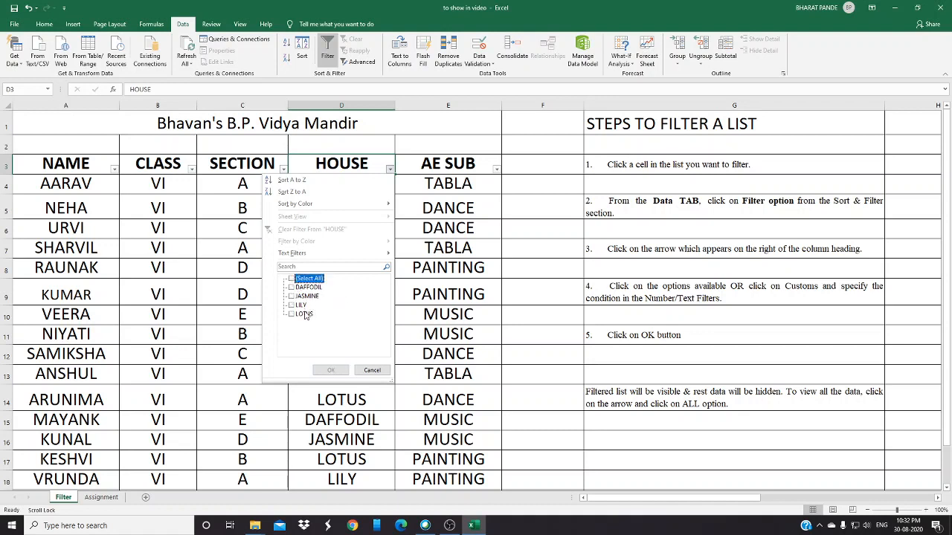
{"action": "left_click", "coordinate": [291, 315]}
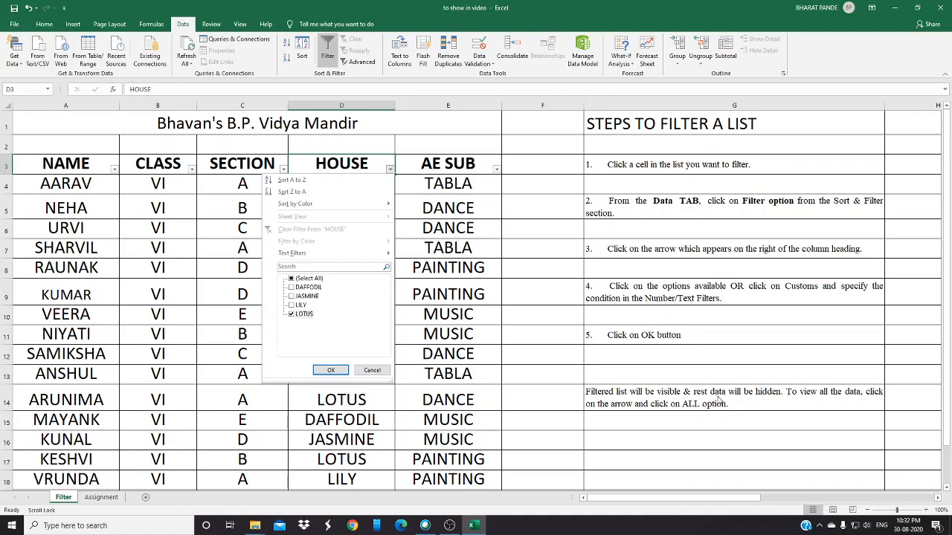
{"action": "left_click", "coordinate": [336, 370]}
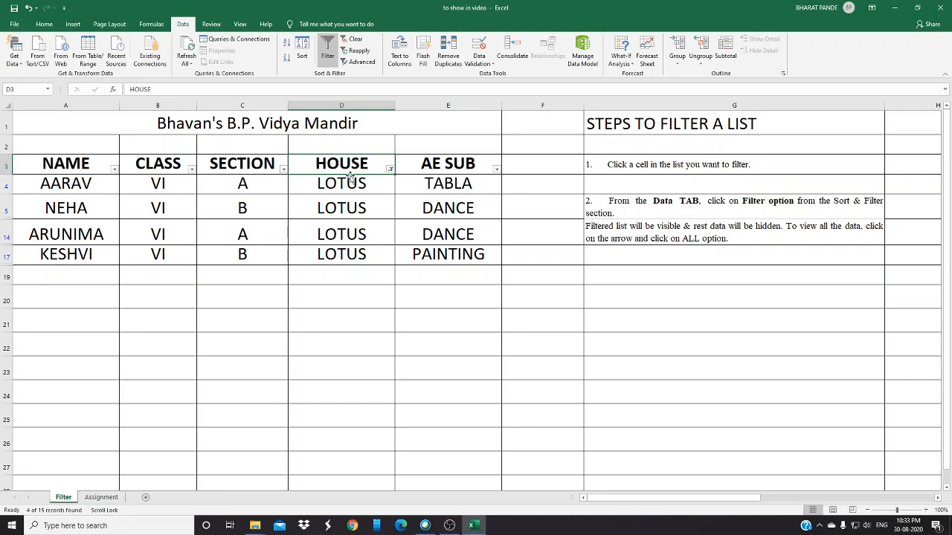
Reset the HOUSE column filter to show all houses.
{"action": "left_click", "coordinate": [390, 170]}
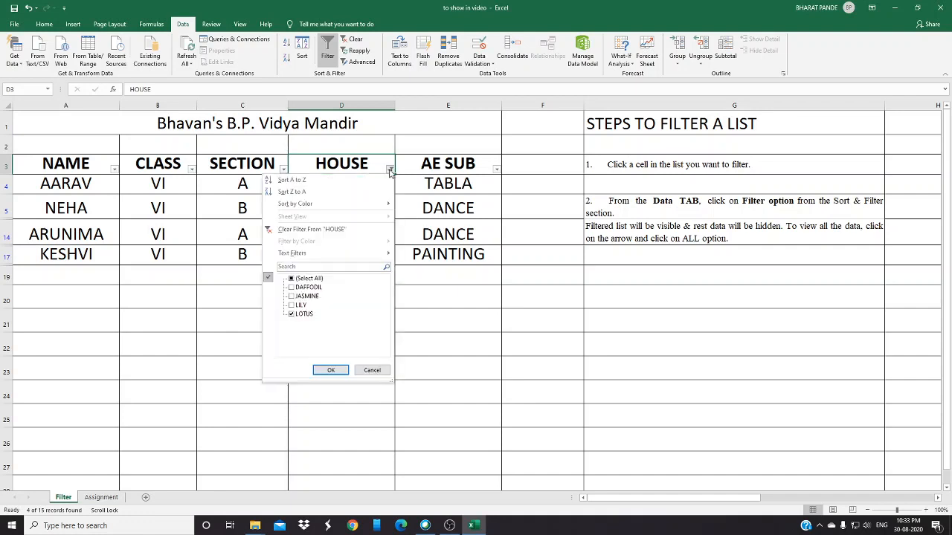
{"action": "left_click", "coordinate": [292, 279]}
{"action": "left_click", "coordinate": [331, 370]}
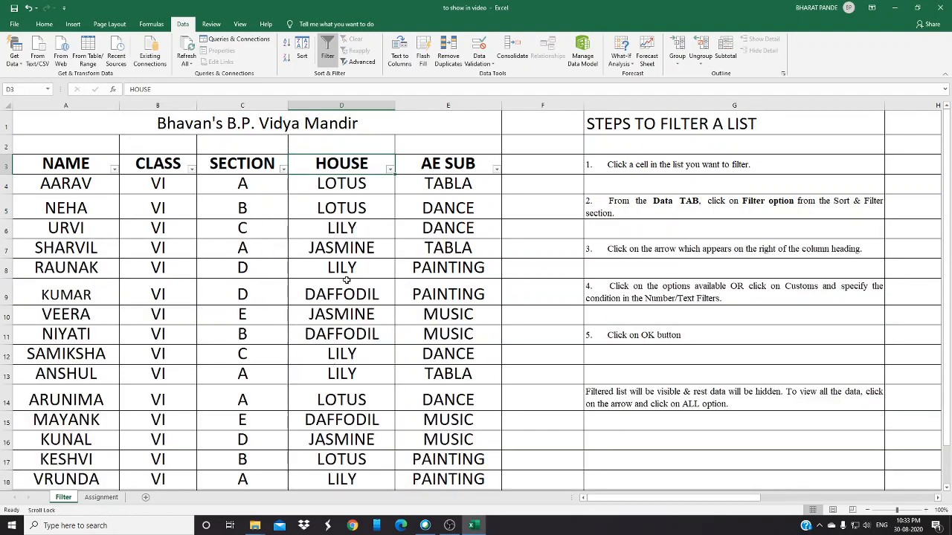
Filter the SECTION column to show only section C.
{"action": "left_click", "coordinate": [283, 170]}
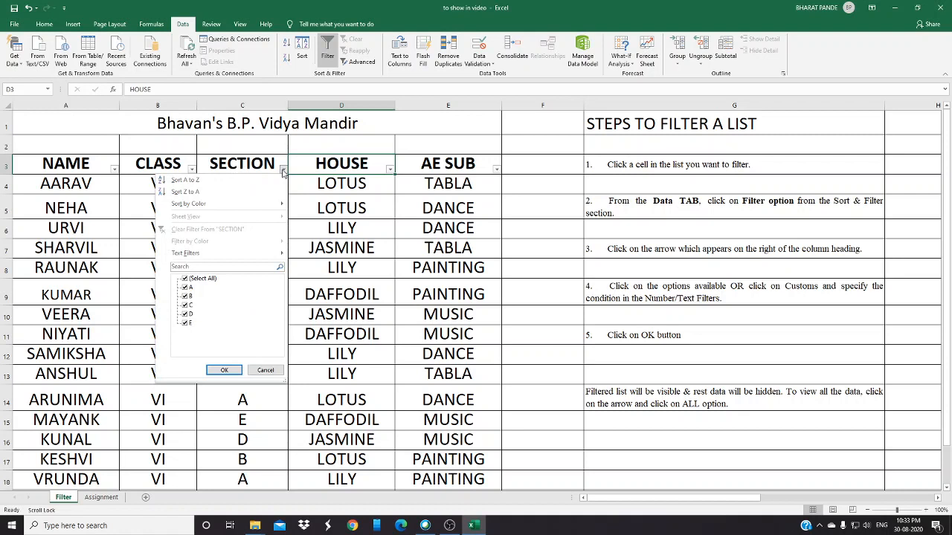
{"action": "left_click", "coordinate": [283, 171]}
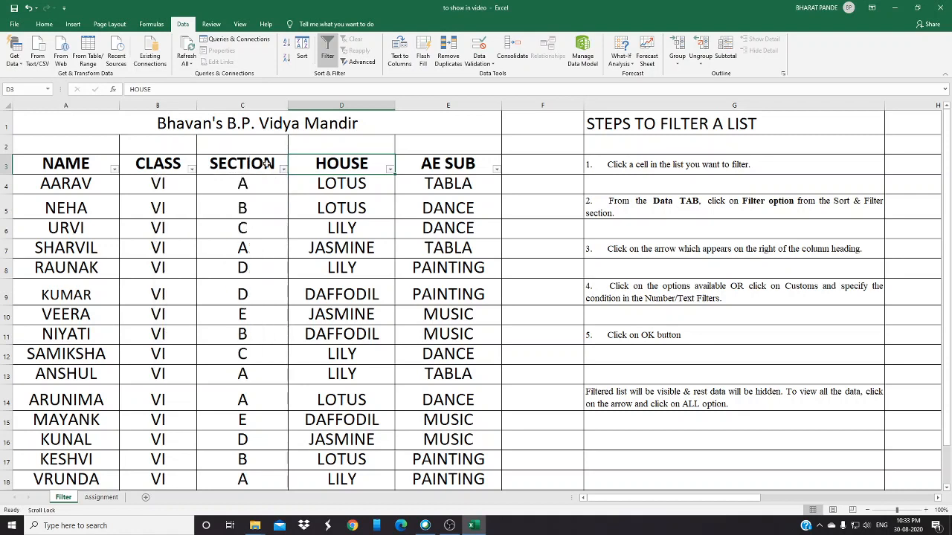
{"action": "left_click", "coordinate": [283, 170]}
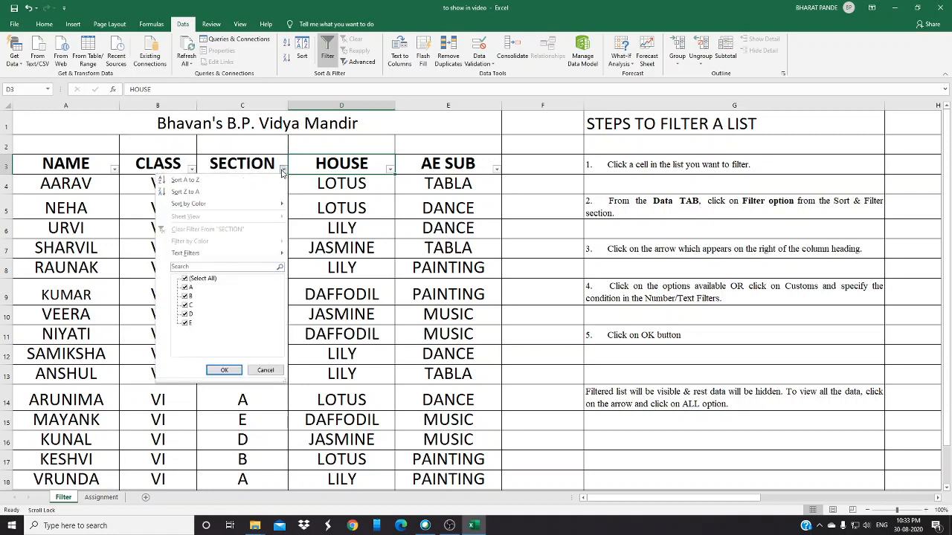
{"action": "left_click", "coordinate": [185, 306]}
{"action": "left_click", "coordinate": [185, 279]}
{"action": "left_click", "coordinate": [184, 279]}
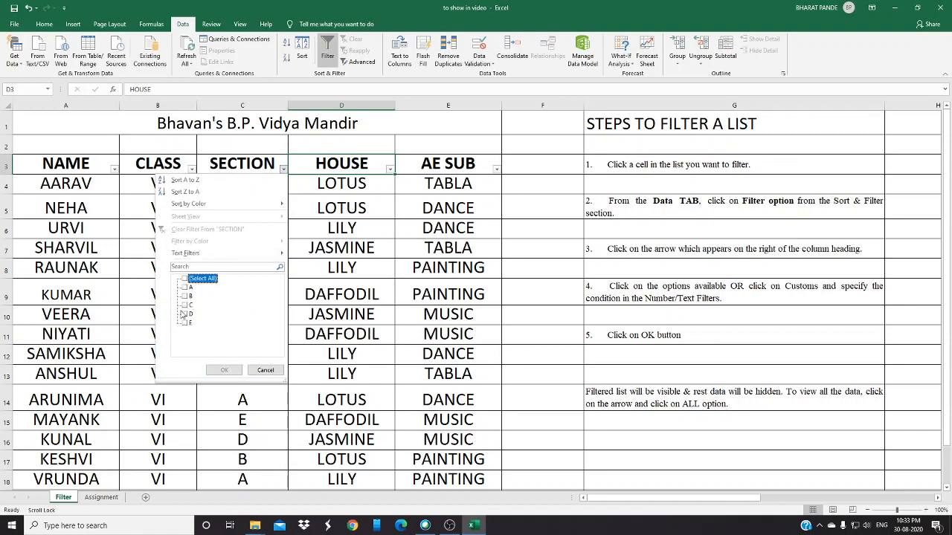
{"action": "left_click", "coordinate": [186, 305]}
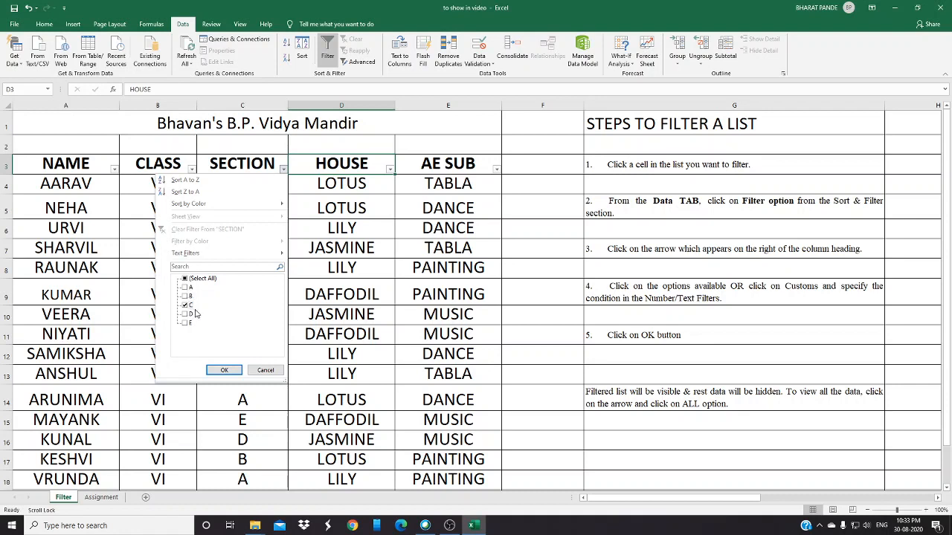
{"action": "left_click", "coordinate": [222, 372]}
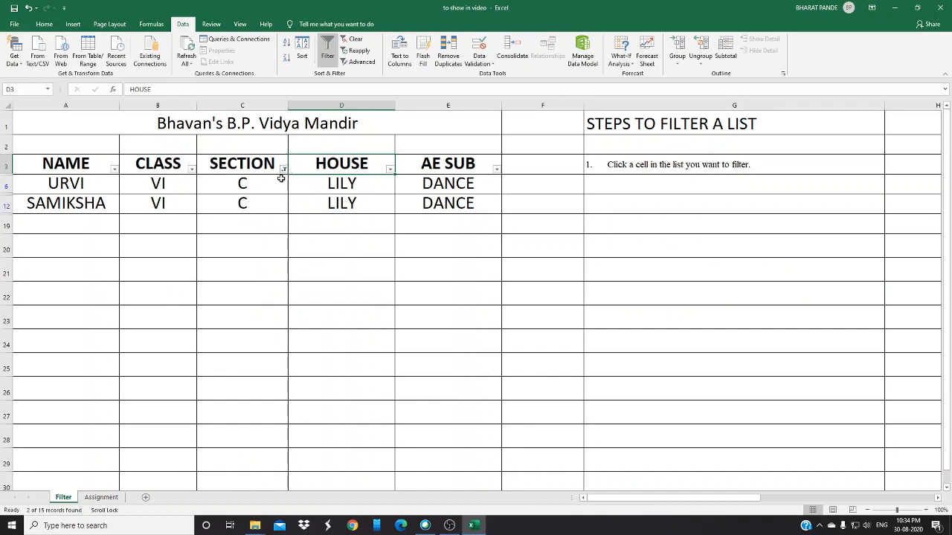
Reset the SECTION column filter to show all sections.
{"action": "left_click", "coordinate": [283, 169]}
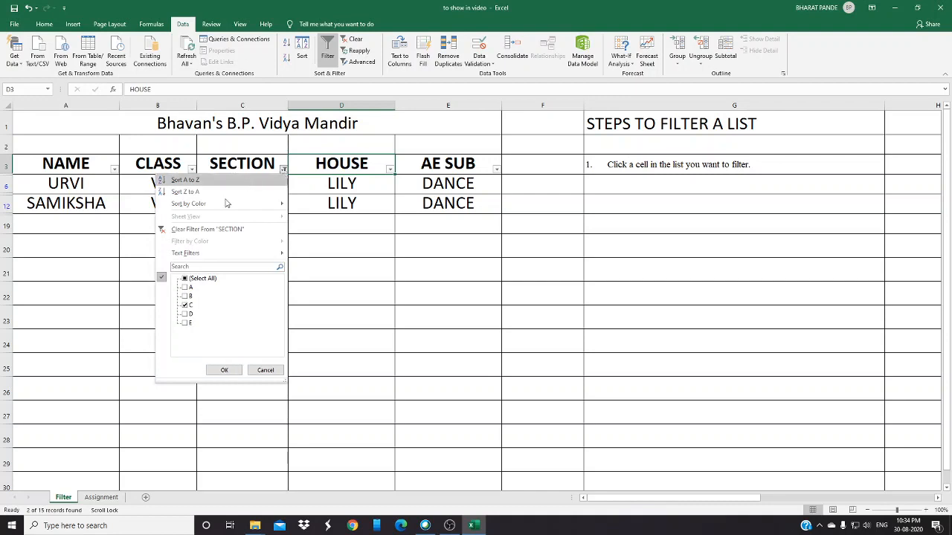
{"action": "left_click", "coordinate": [184, 280]}
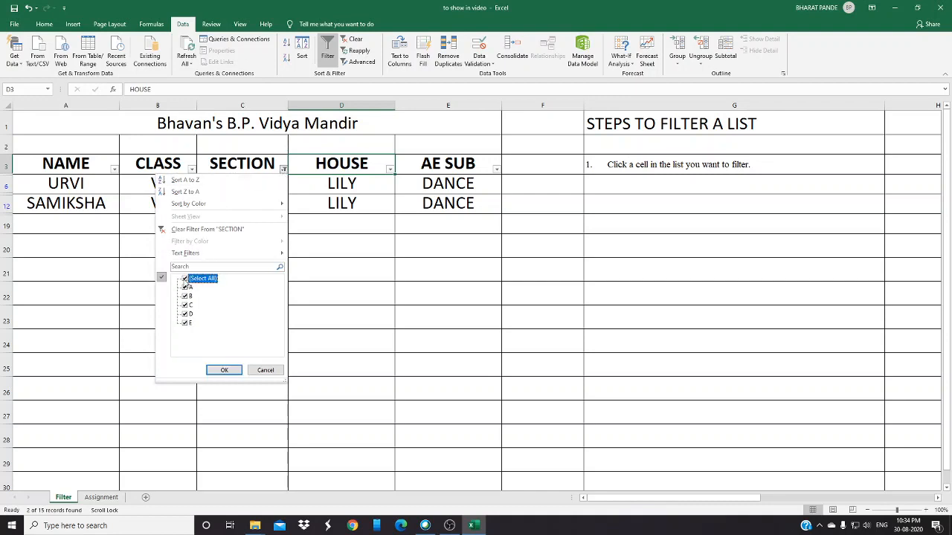
{"action": "left_click", "coordinate": [225, 371]}
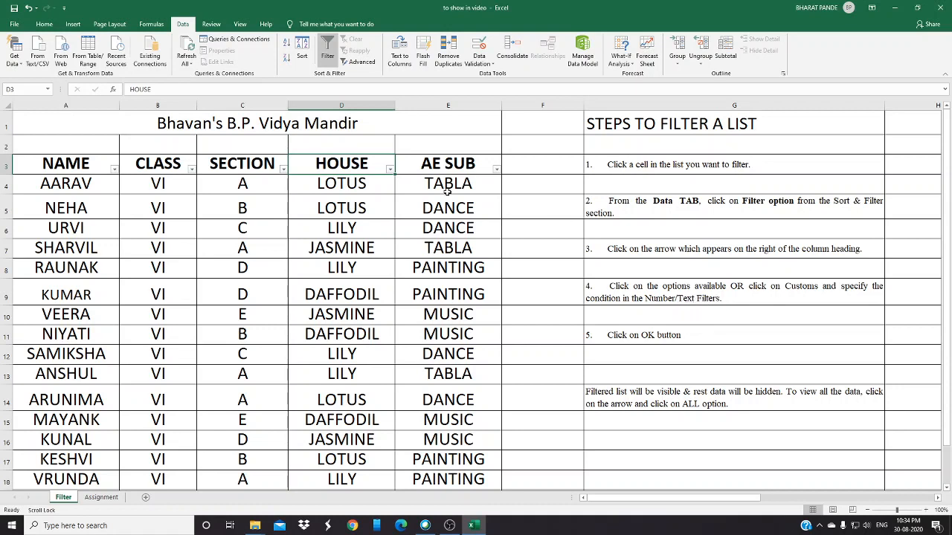
Apply a custom text filter to the NAME column that shows only names beginning with A.
{"action": "left_click", "coordinate": [114, 170]}
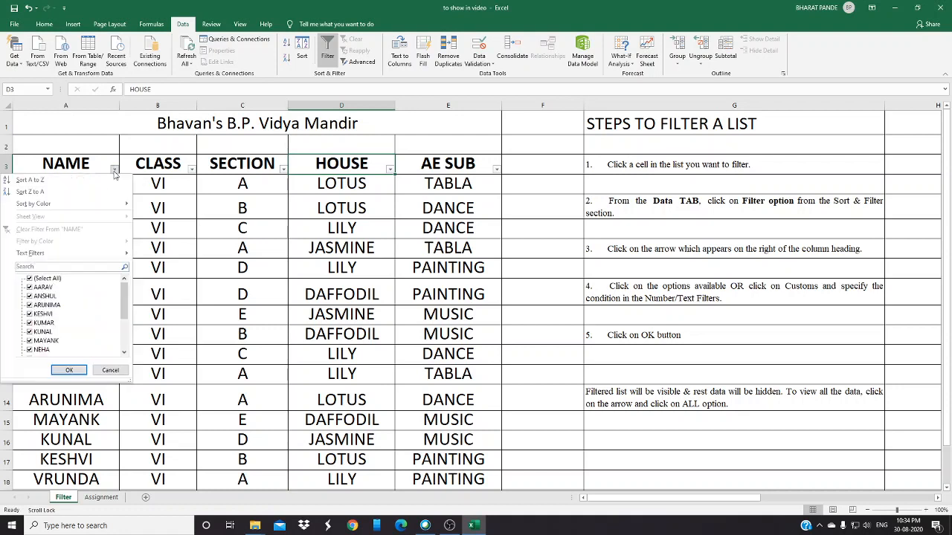
{"action": "mouse_move", "coordinate": [32, 257]}
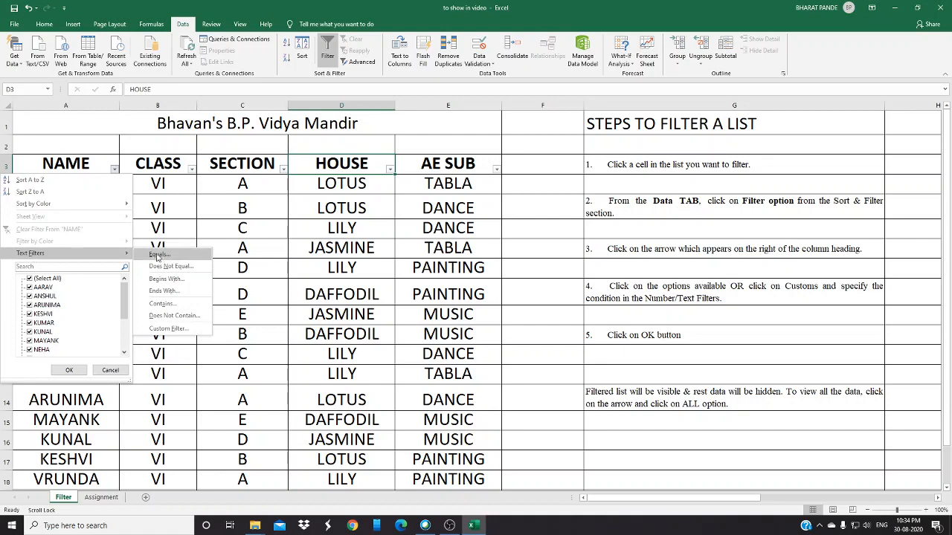
{"action": "left_click", "coordinate": [166, 278]}
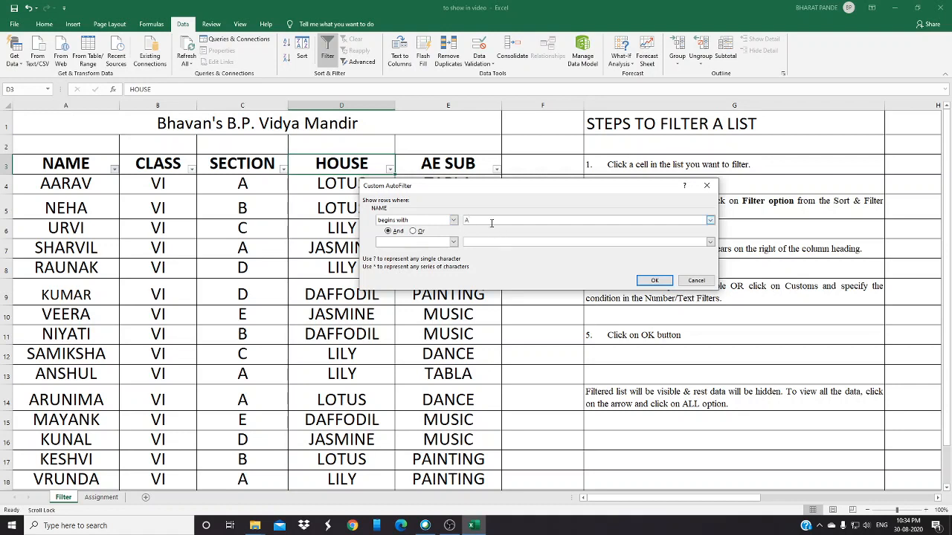
{"action": "type", "text": "A"}
{"action": "left_click", "coordinate": [646, 282]}
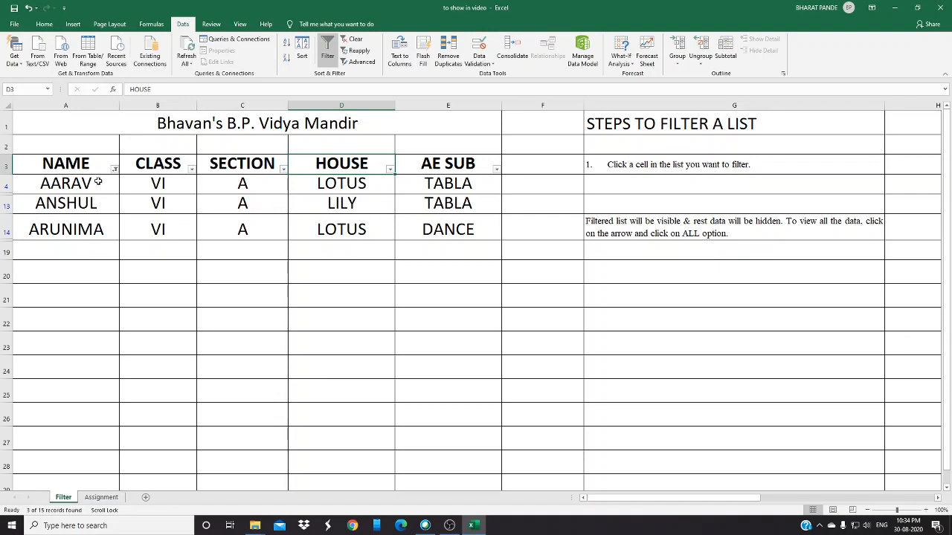
Reset the NAME column filter to show all students.
{"action": "left_click", "coordinate": [114, 169]}
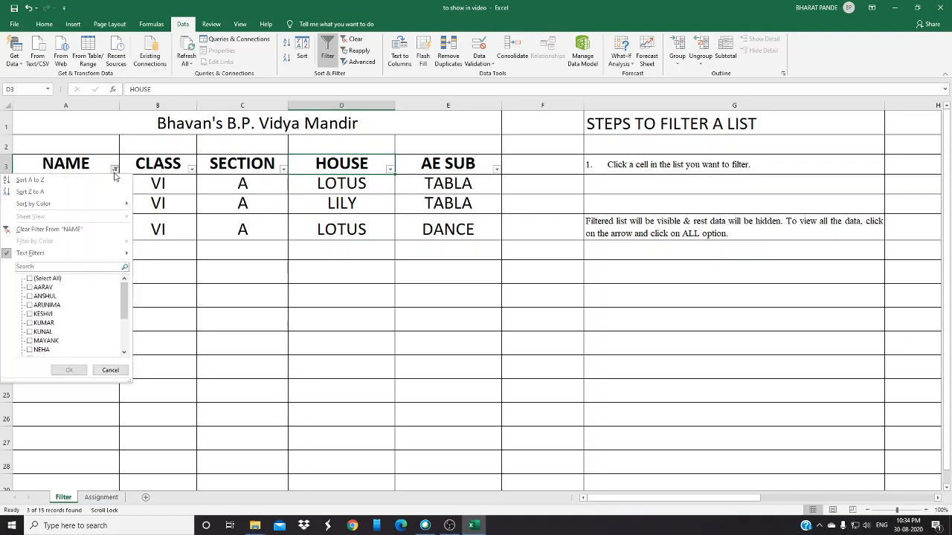
{"action": "left_click", "coordinate": [51, 280]}
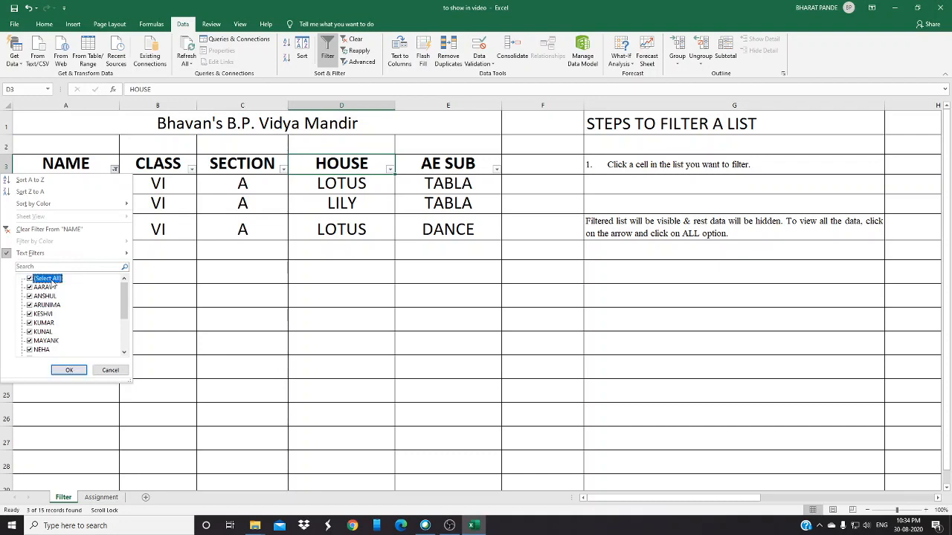
{"action": "left_click", "coordinate": [67, 371]}
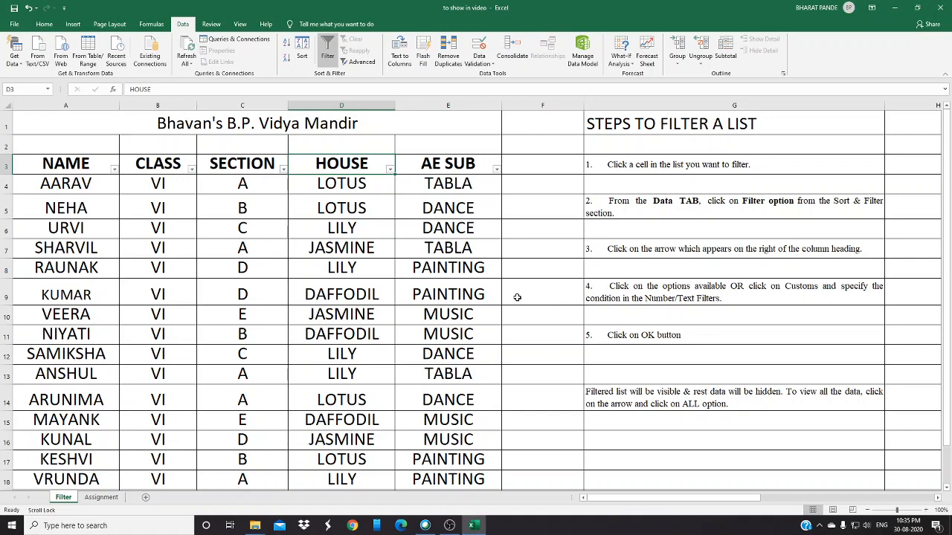
Open the Assignment sheet and review its two filtering tasks alongside the student list.
{"action": "left_click", "coordinate": [112, 498]}
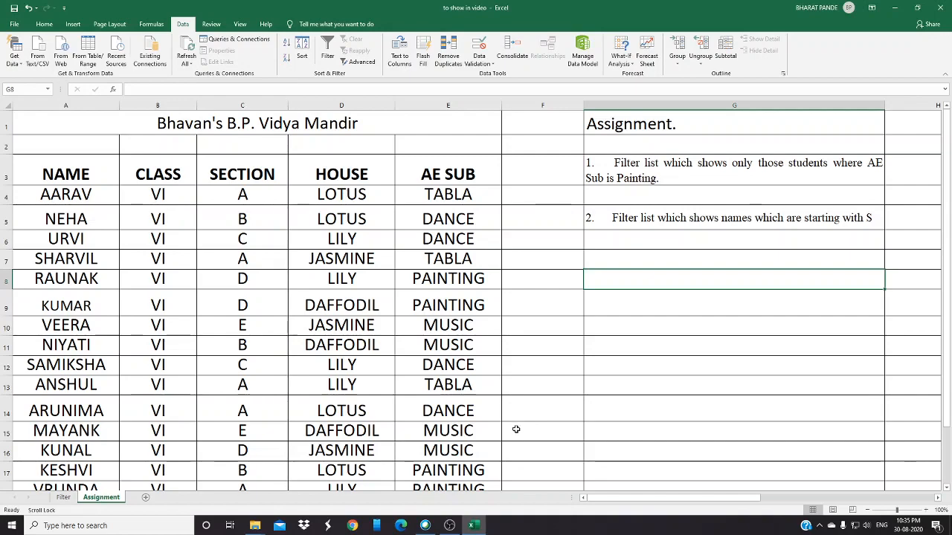
{"action": "scroll", "coordinate": [525, 403], "scroll_direction": "down", "scroll_amount": 1}
{"action": "scroll", "coordinate": [526, 405], "scroll_direction": "up", "scroll_amount": 1}
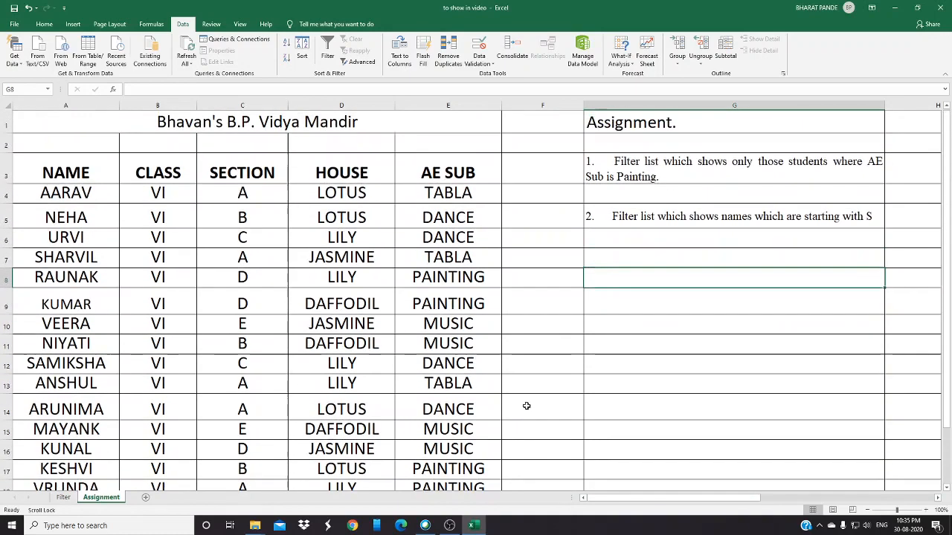
{"action": "scroll", "coordinate": [526, 405], "scroll_direction": "down", "scroll_amount": 1}
{"action": "scroll", "coordinate": [526, 405], "scroll_direction": "up", "scroll_amount": 1}
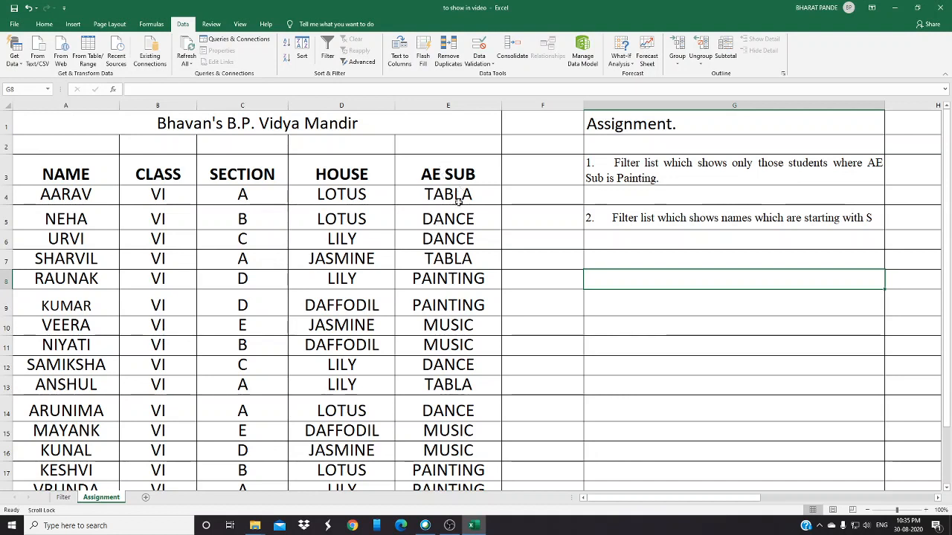
{"action": "left_click", "coordinate": [614, 217]}
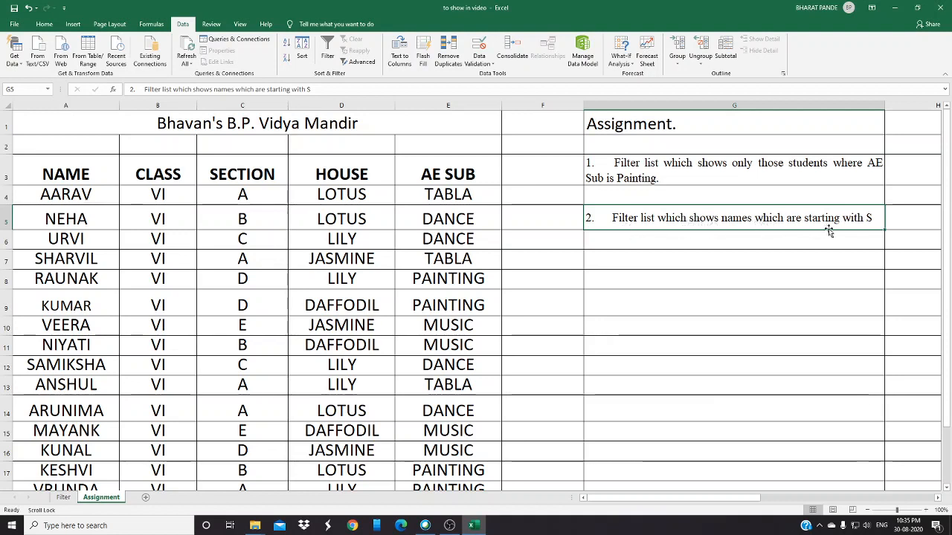
{"action": "left_click", "coordinate": [56, 197]}
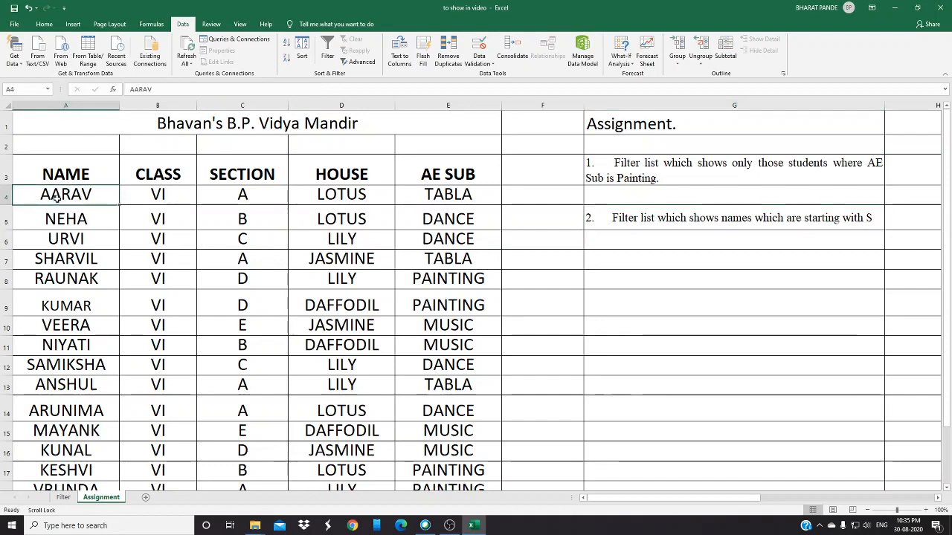